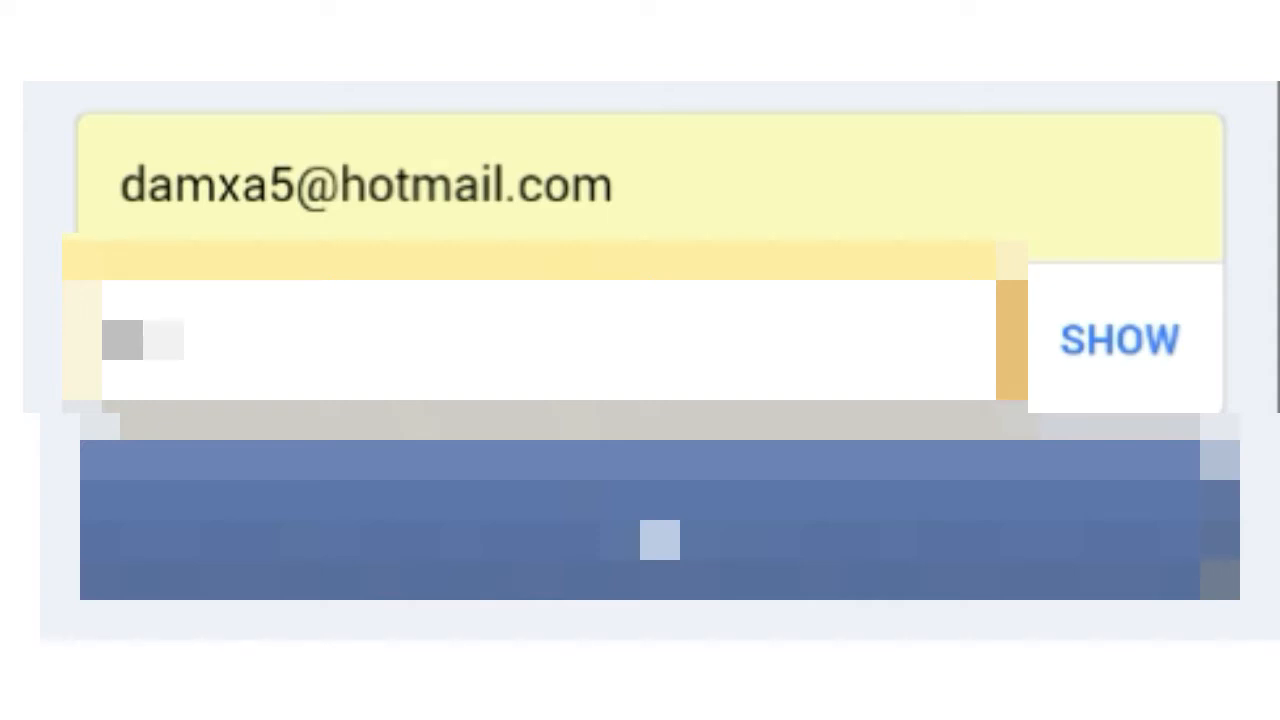
Enter the account password and log in to Facebook
type("•")
type("•")
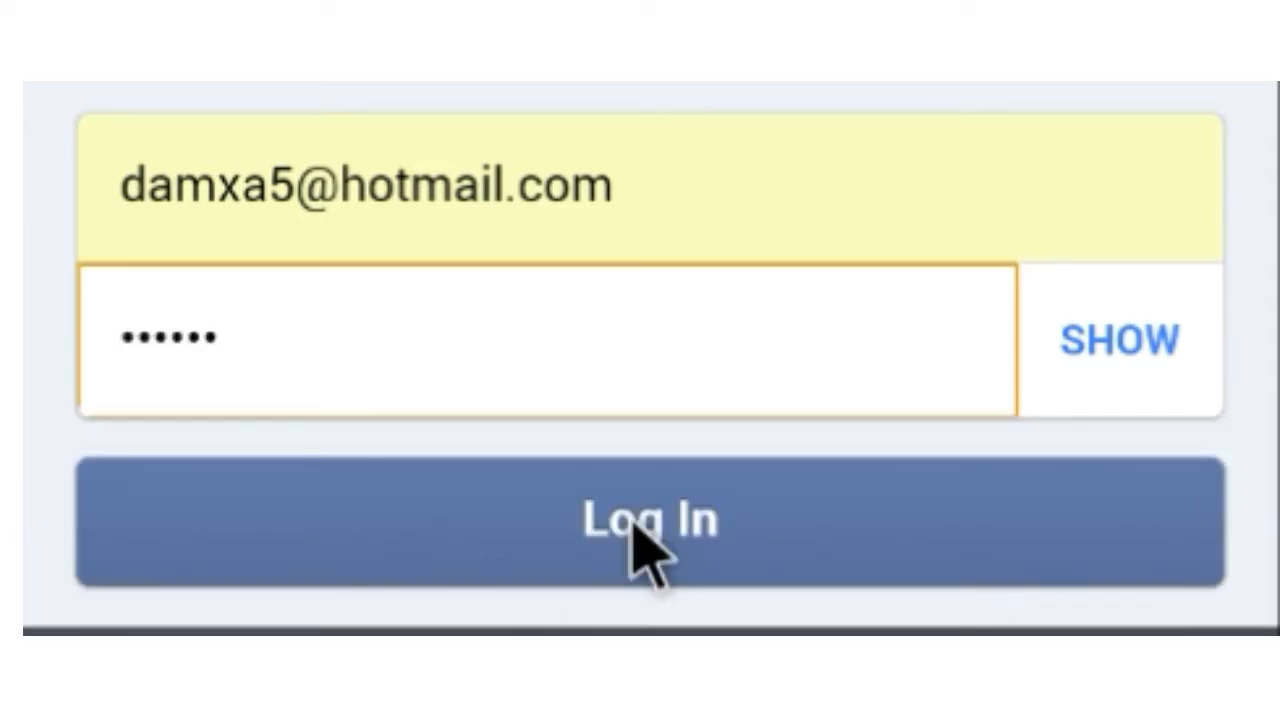
left_click(631, 522)
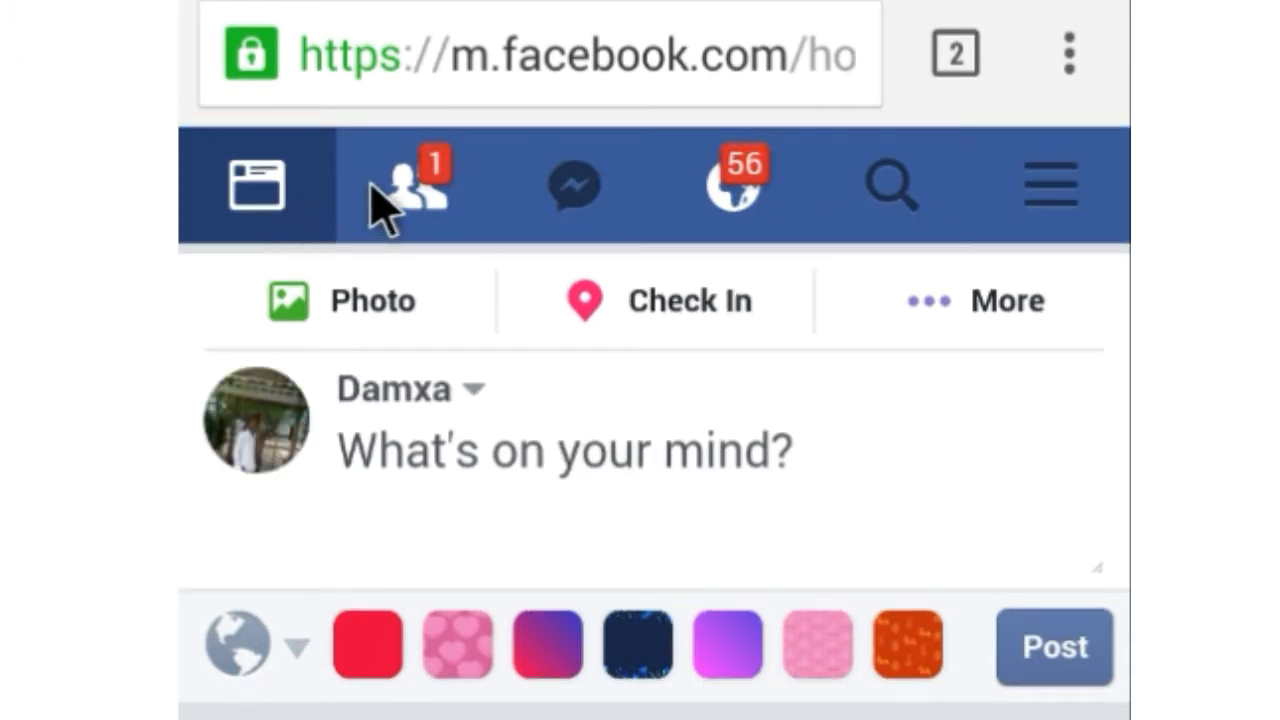
Open the managed Damxa page on the mobile site and view its header
left_click(1042, 186)
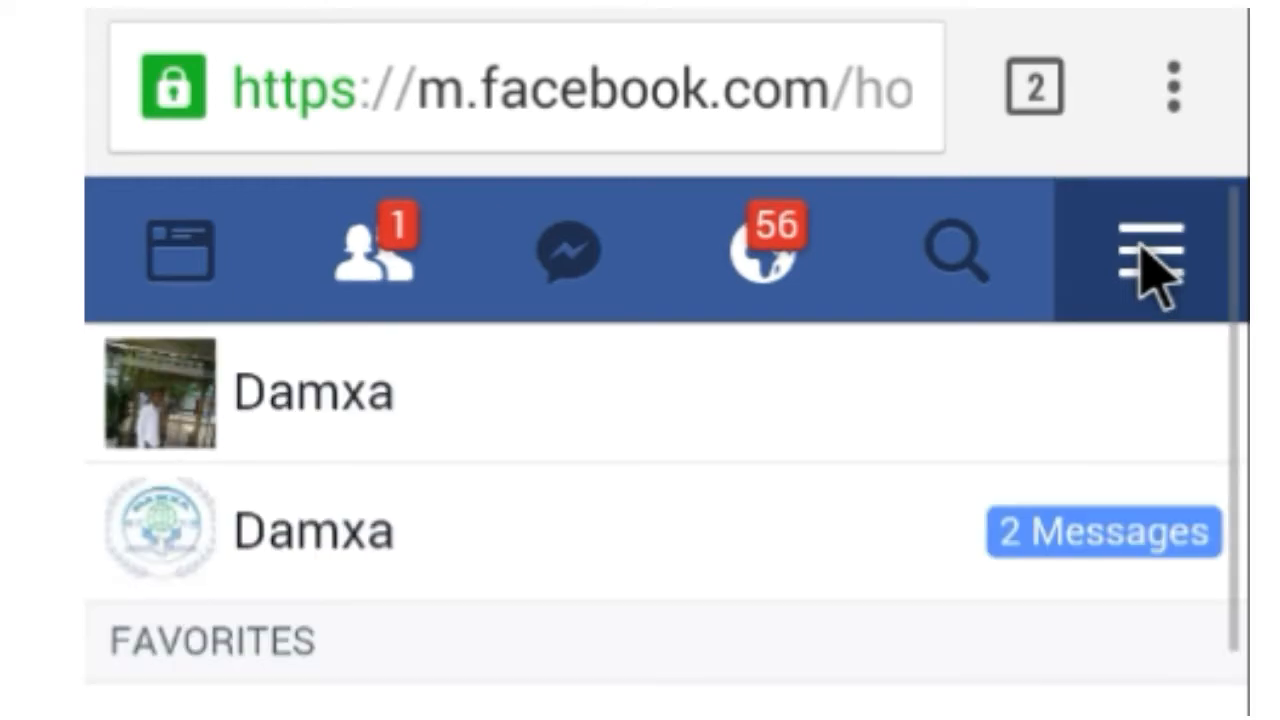
left_click(262, 570)
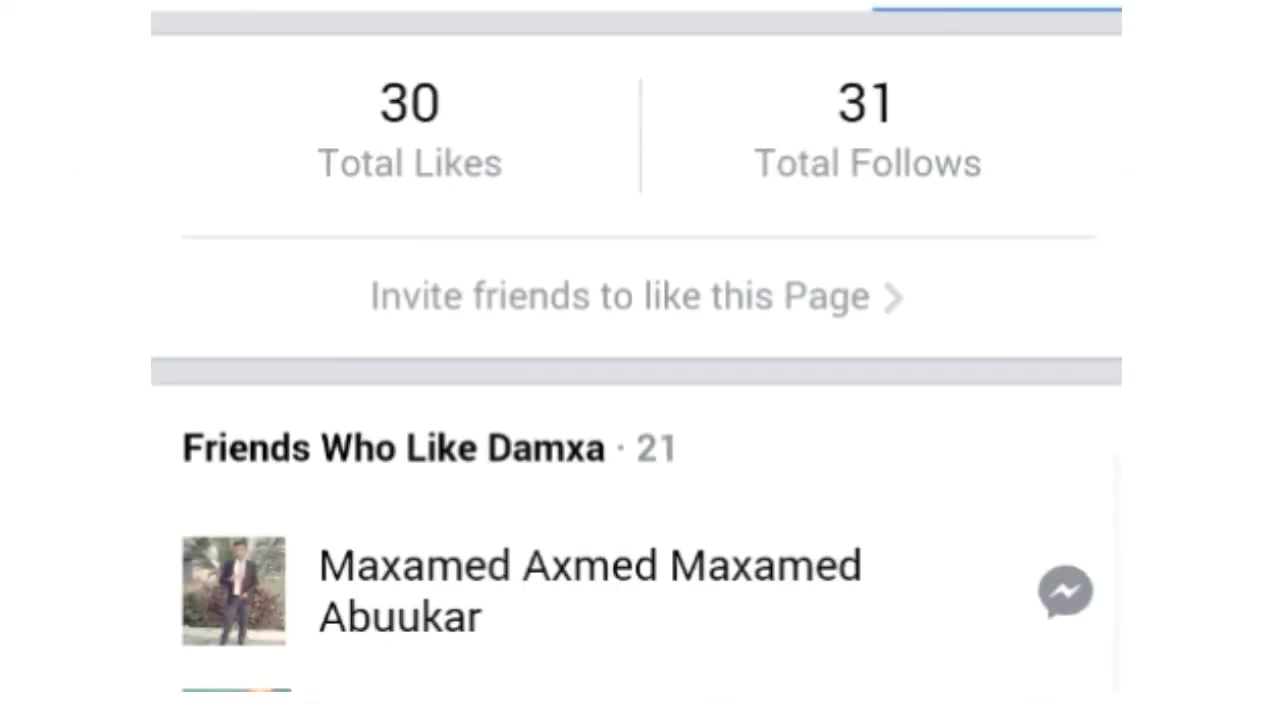
scroll(636, 400, "up", 4)
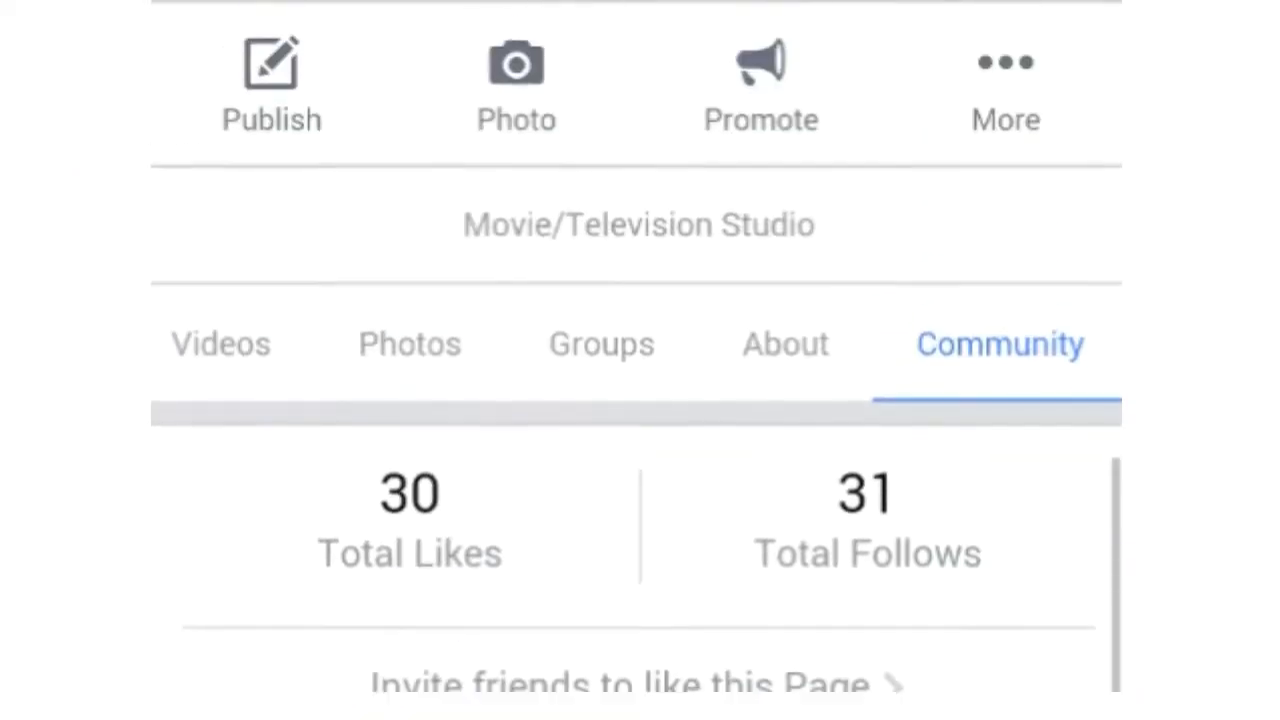
scroll(636, 400, "up", 3)
left_click_drag(323, 634, 625, 600)
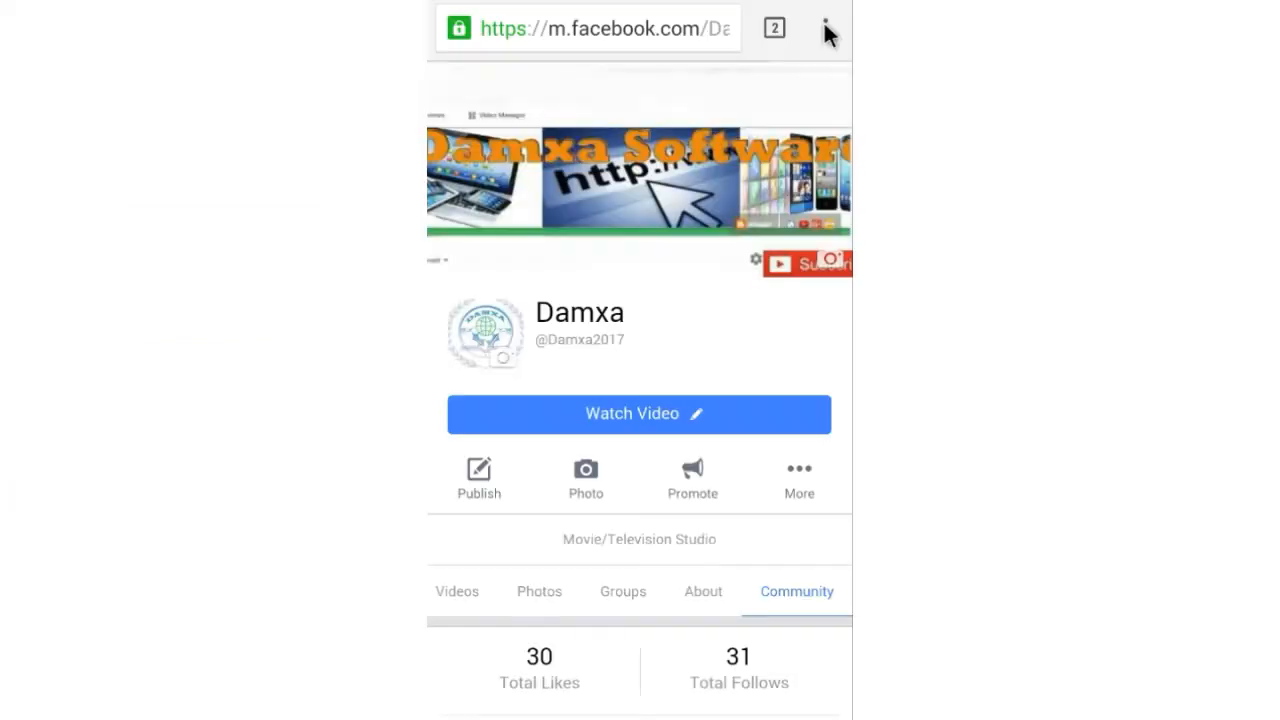
Request the desktop version of the site in the browser
left_click(826, 29)
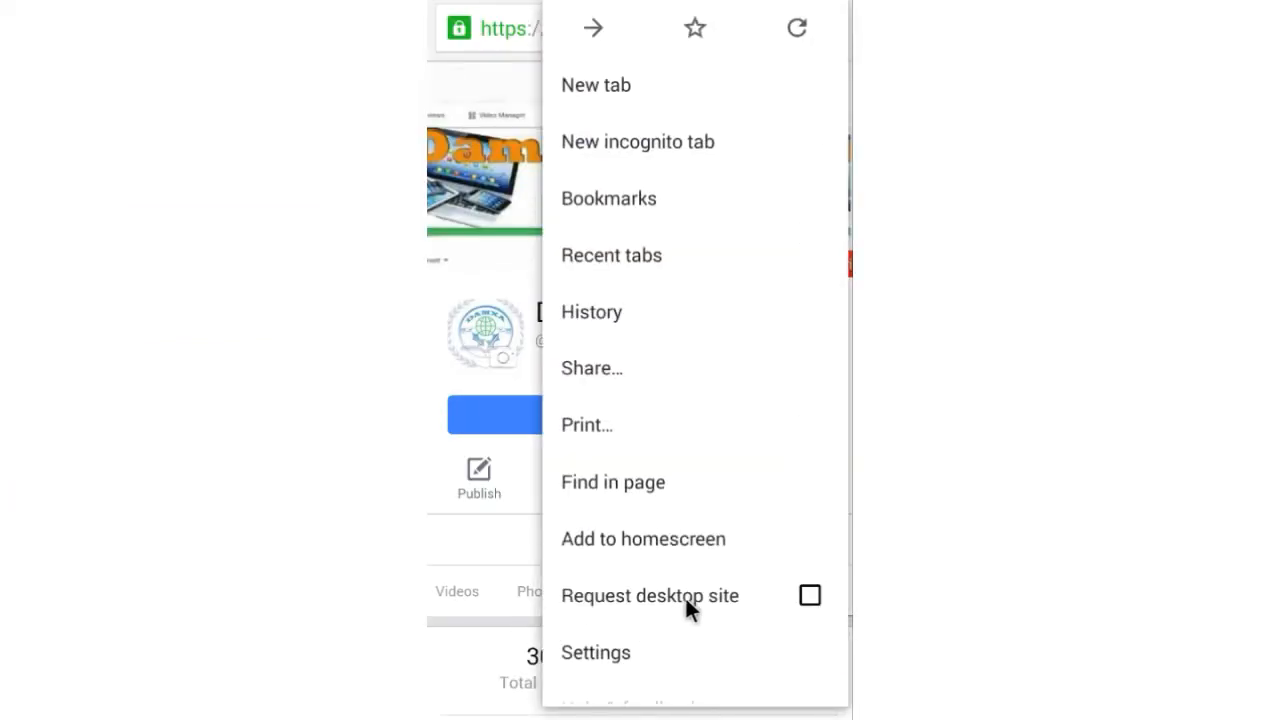
left_click(810, 596)
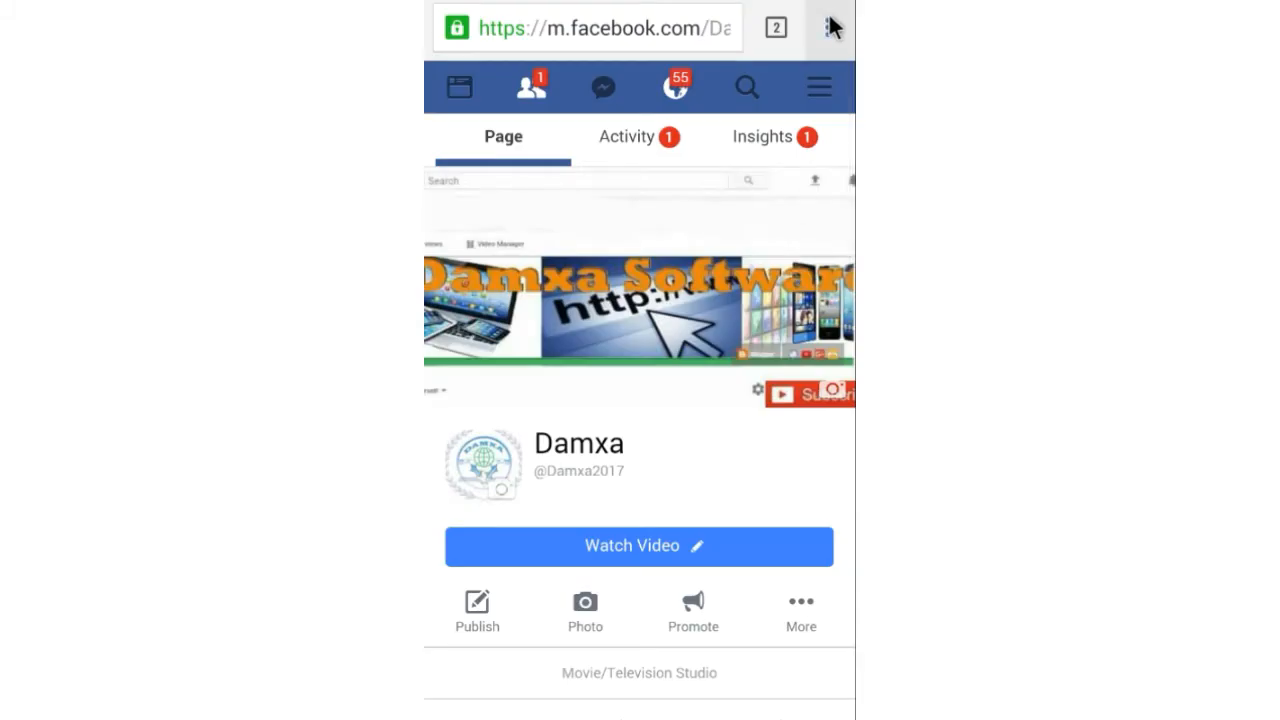
left_click(831, 23)
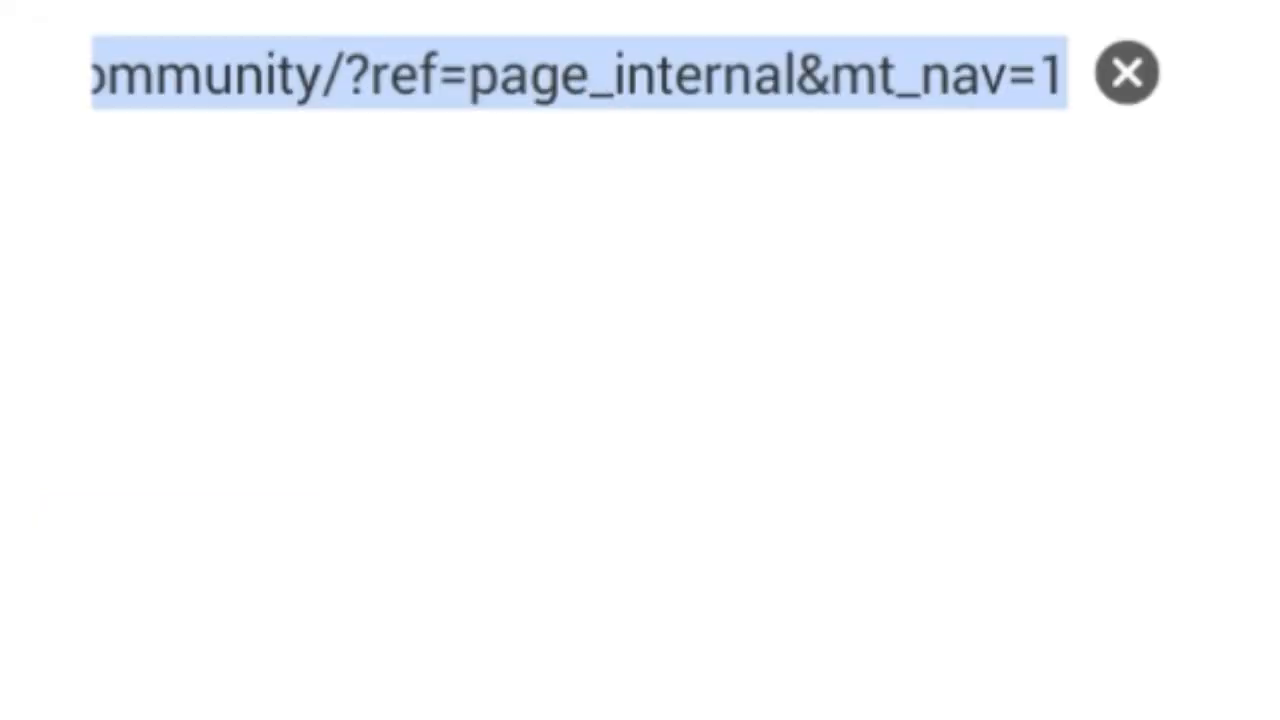
type("www.")
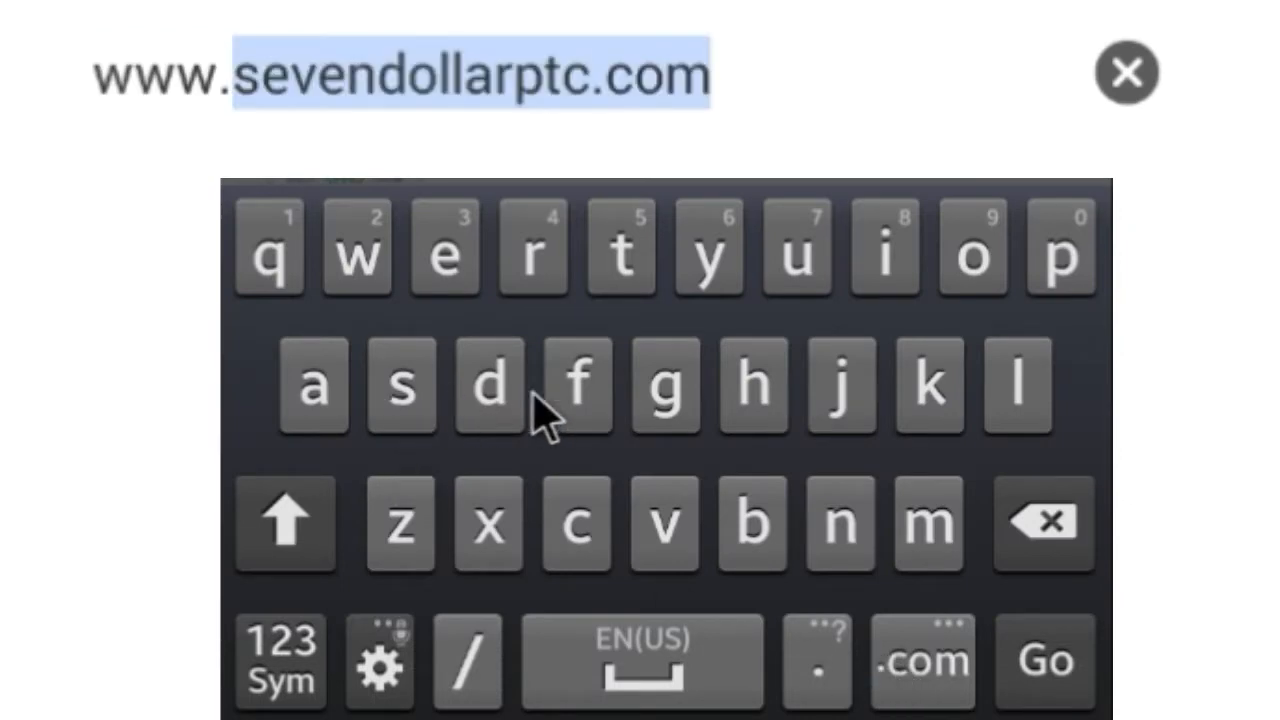
type("f")
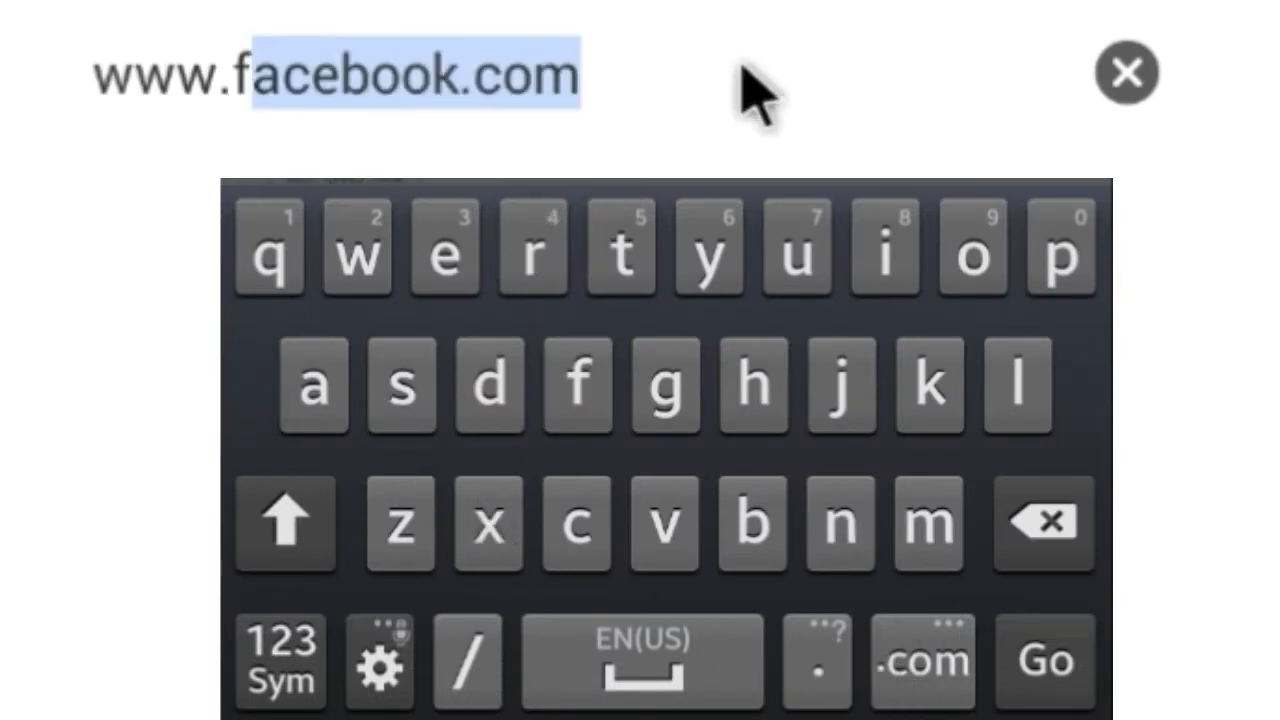
left_click(713, 86)
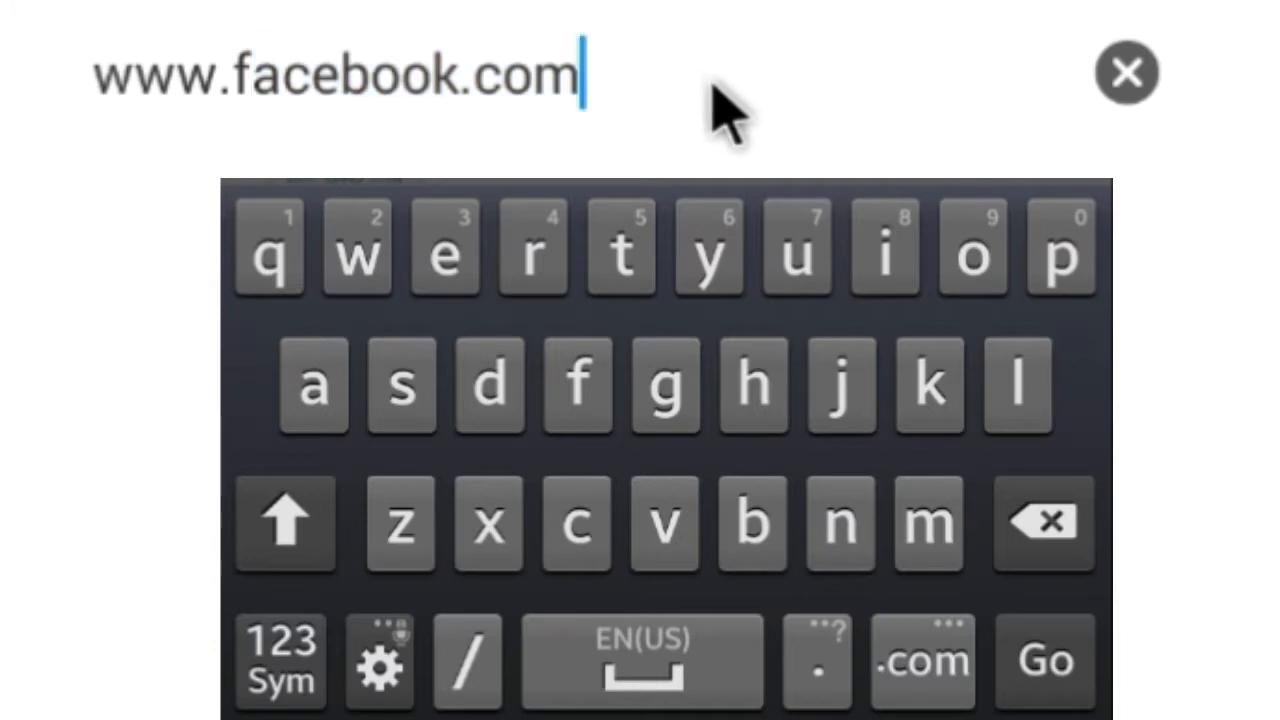
left_click(465, 690)
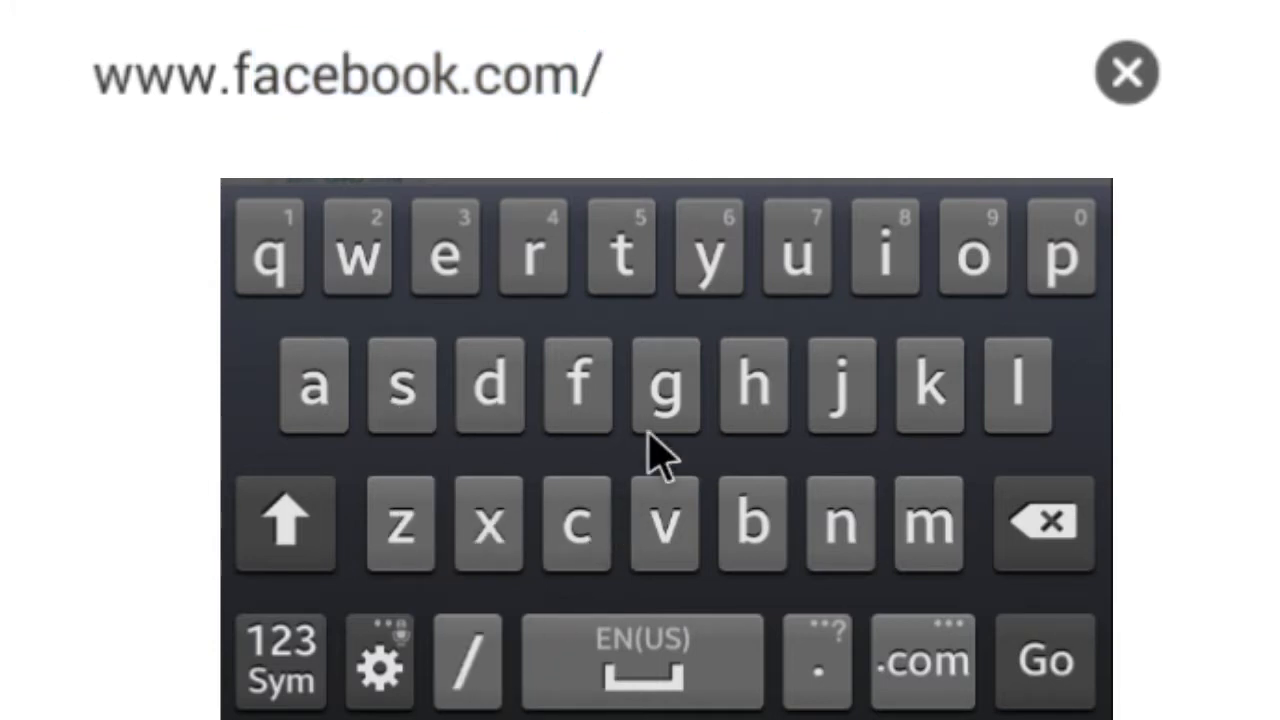
left_click(733, 412)
left_click(966, 277)
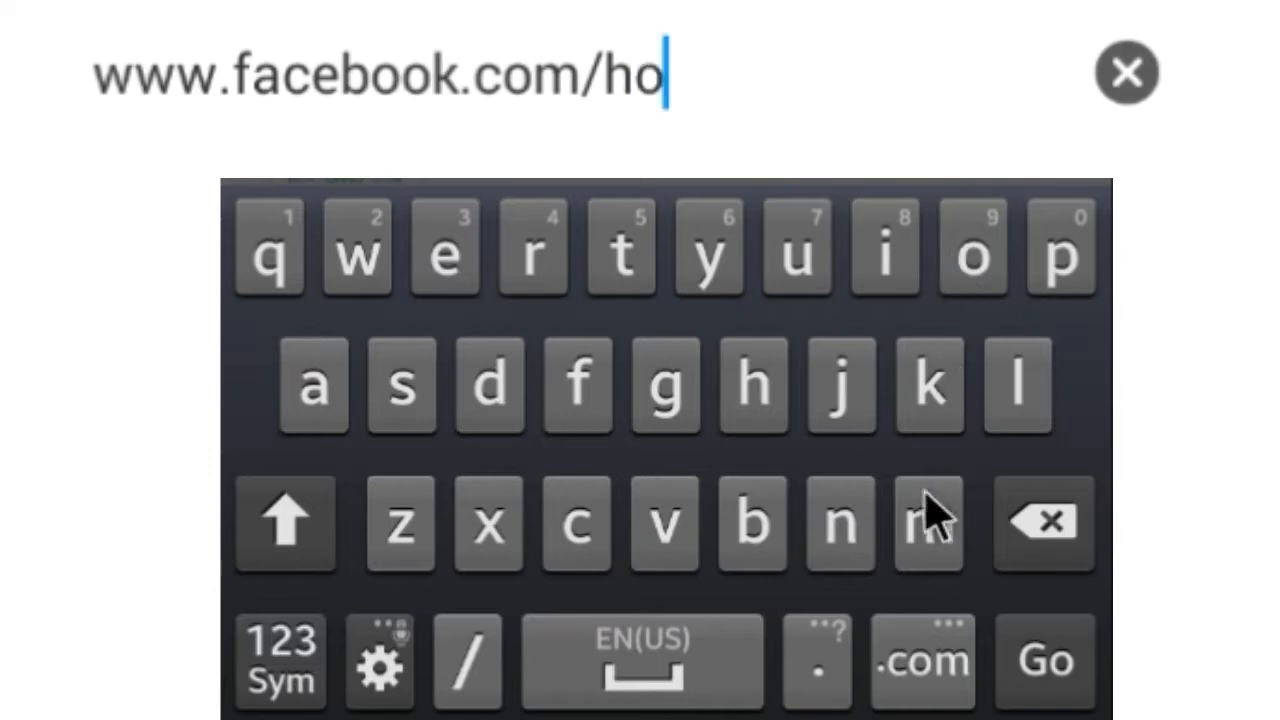
left_click(930, 515)
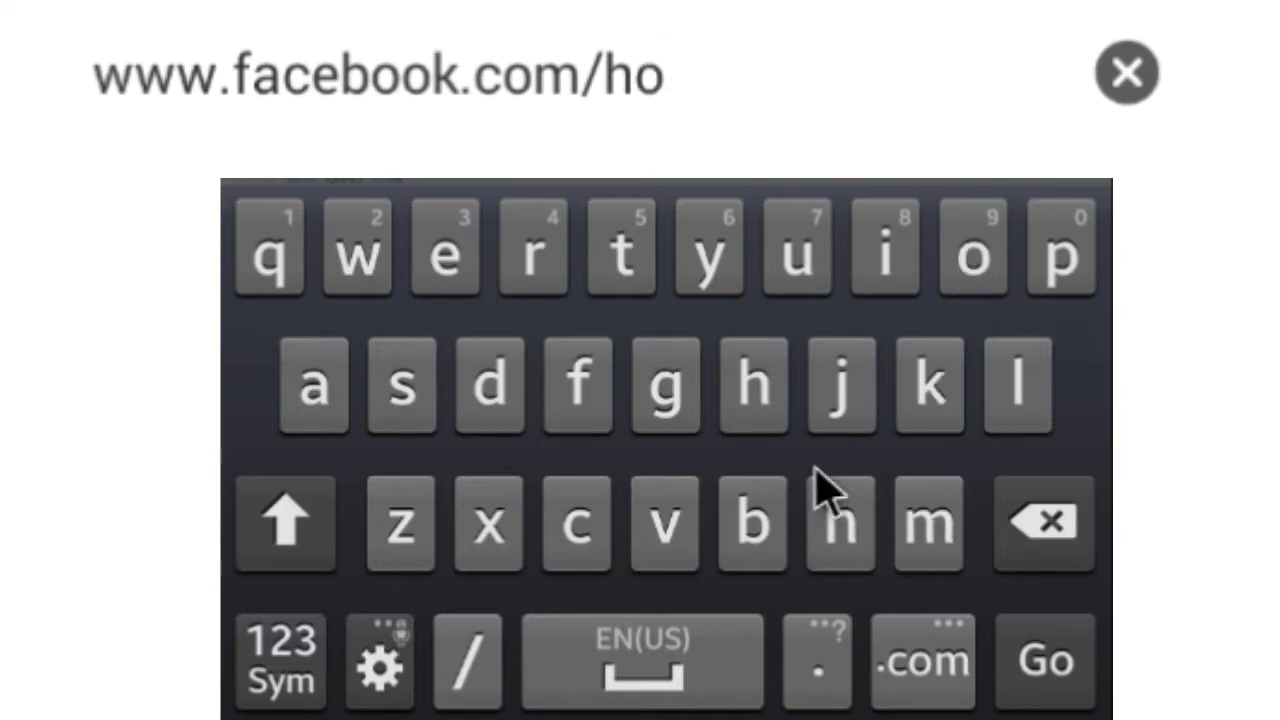
left_click(447, 270)
left_click(814, 655)
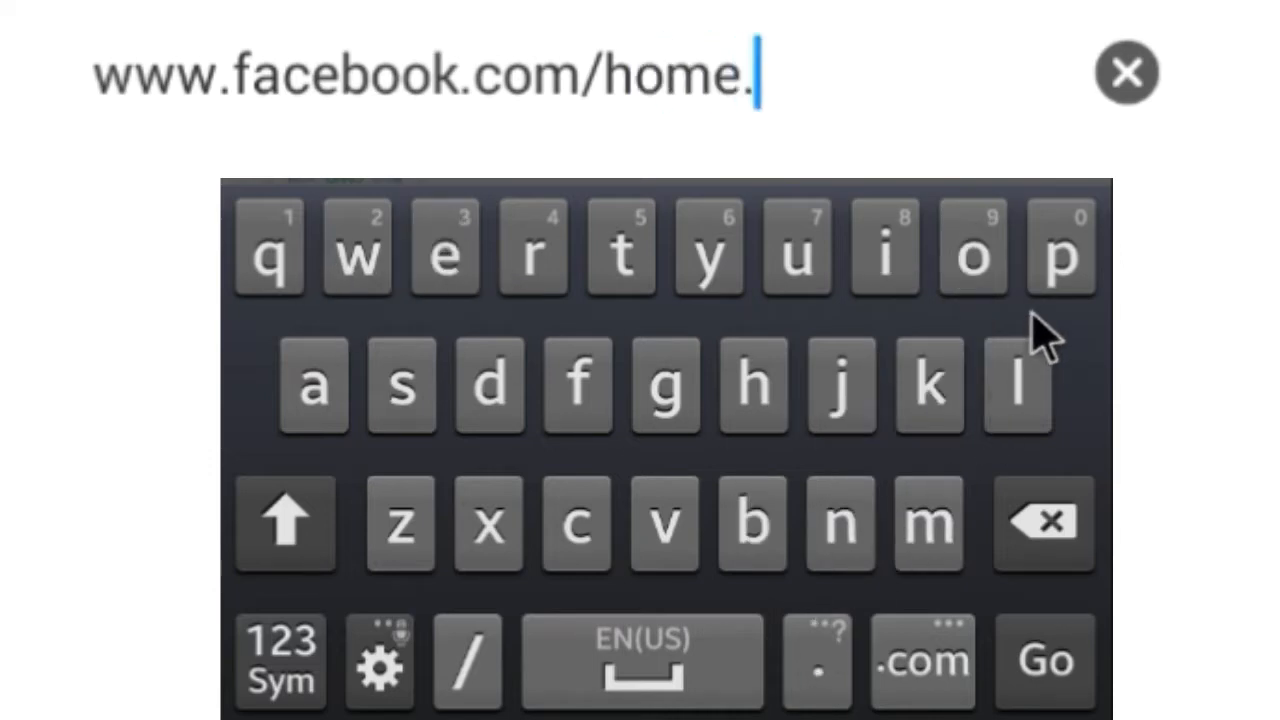
left_click(1052, 262)
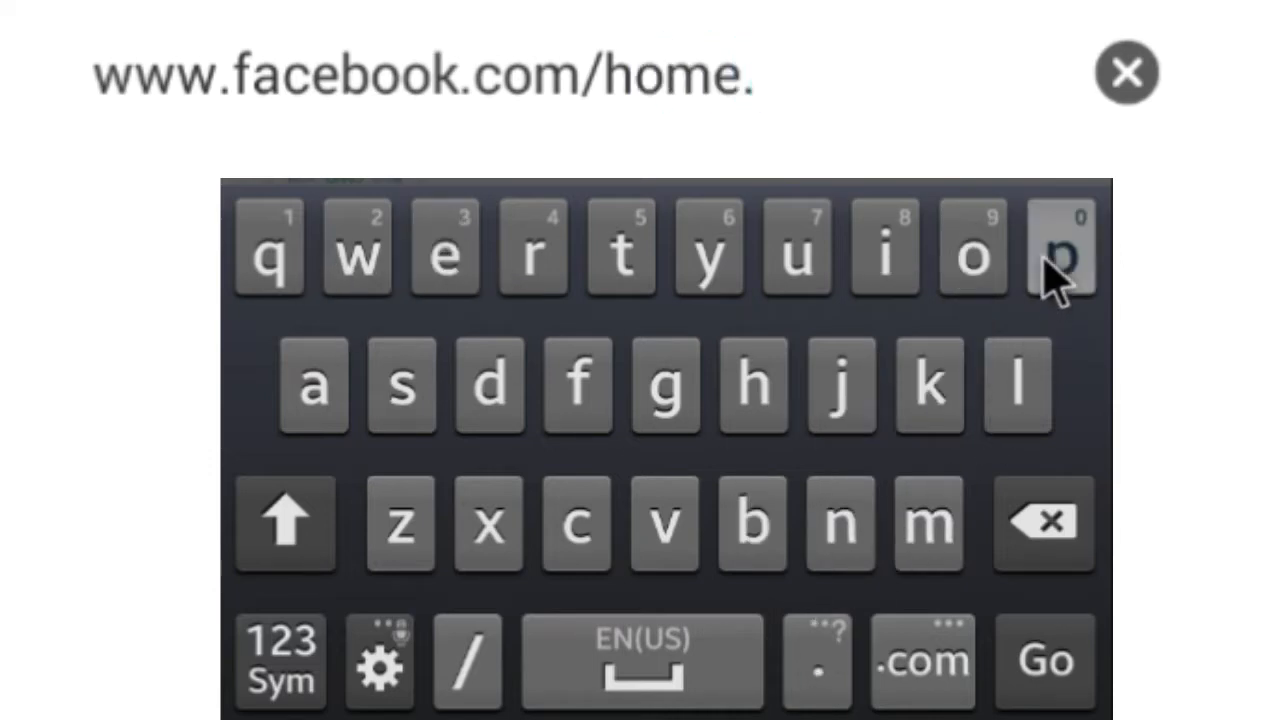
left_click(752, 410)
left_click(1062, 282)
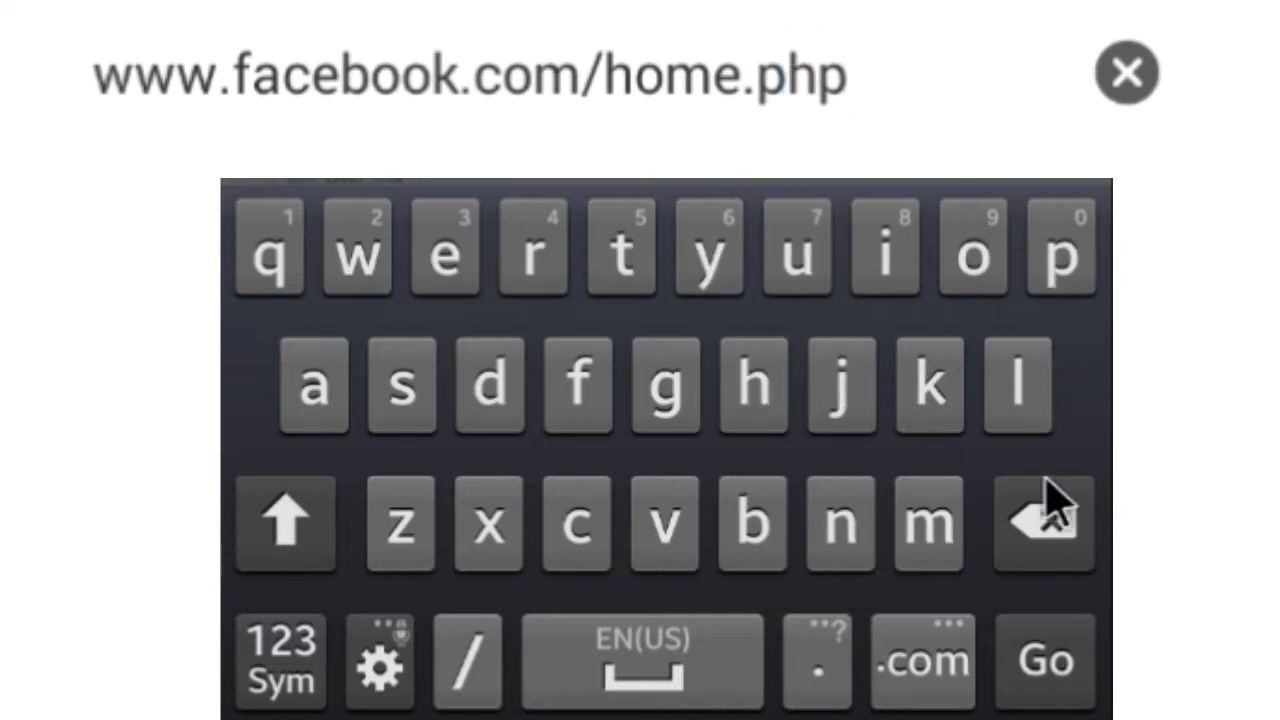
left_click(1050, 655)
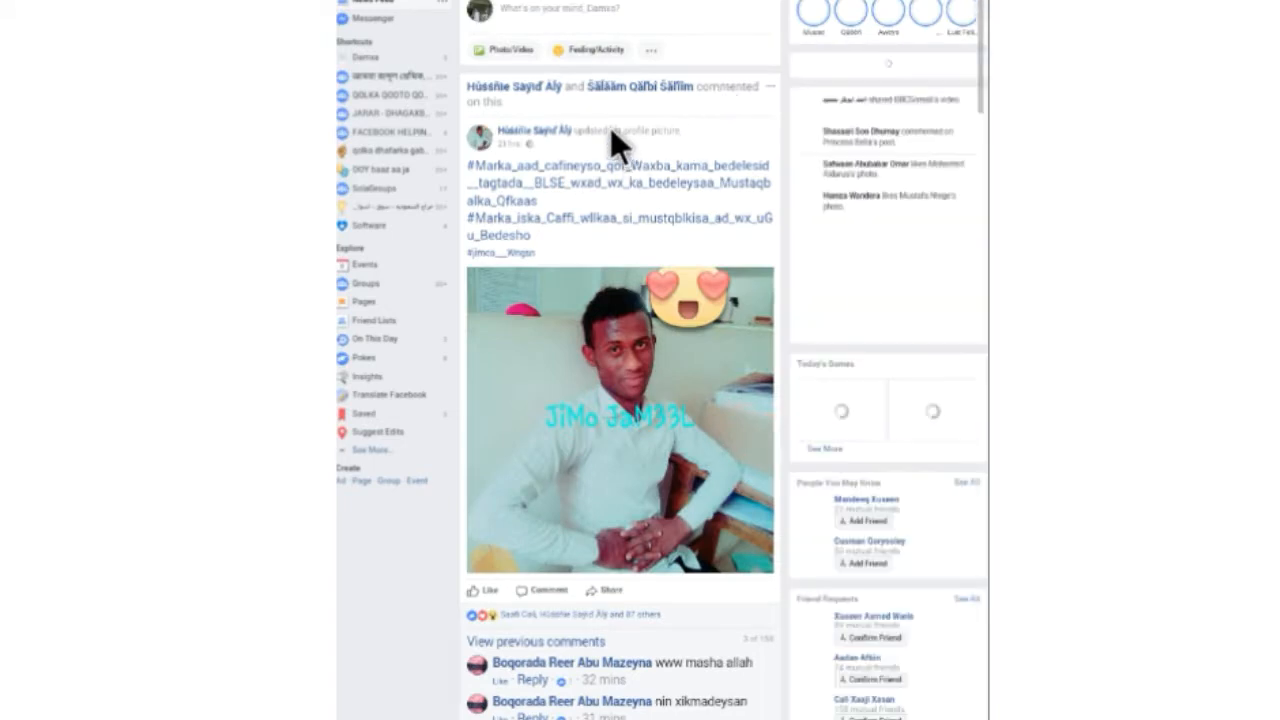
Open the Damxa page from the shortcuts beside the desktop news feed
scroll(648, 273, "down", 2)
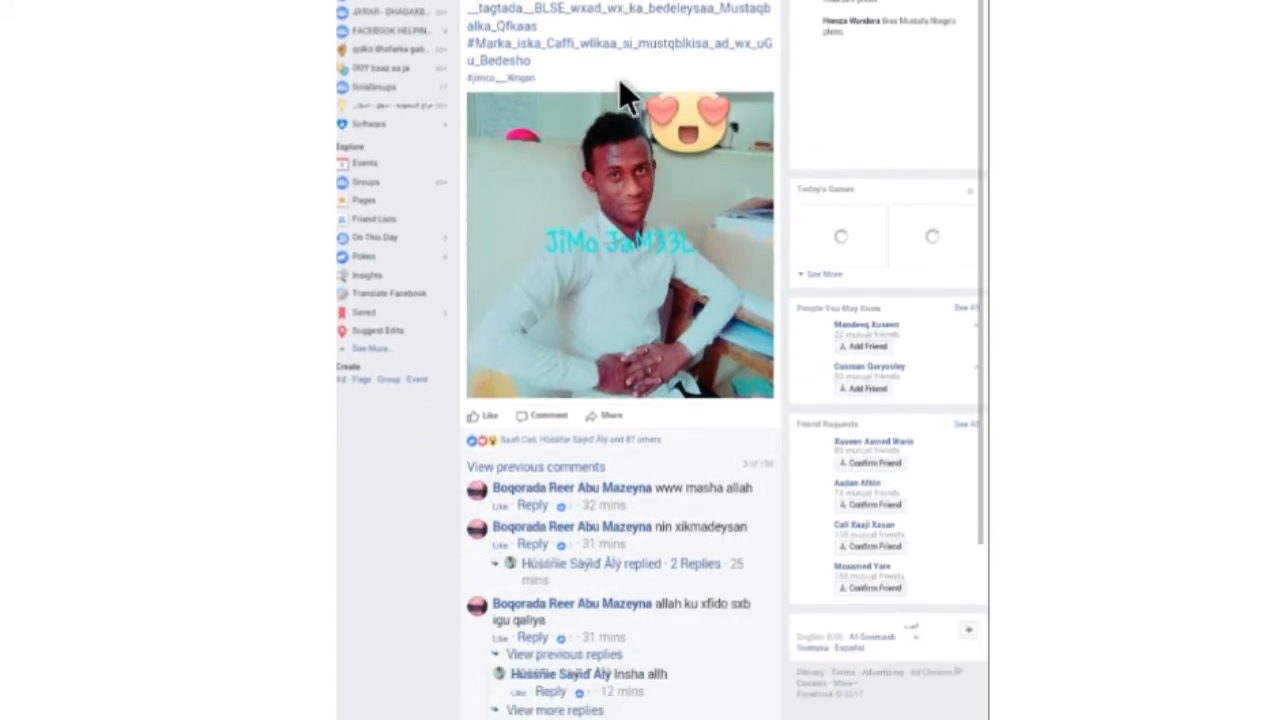
scroll(626, 86, "up", 2)
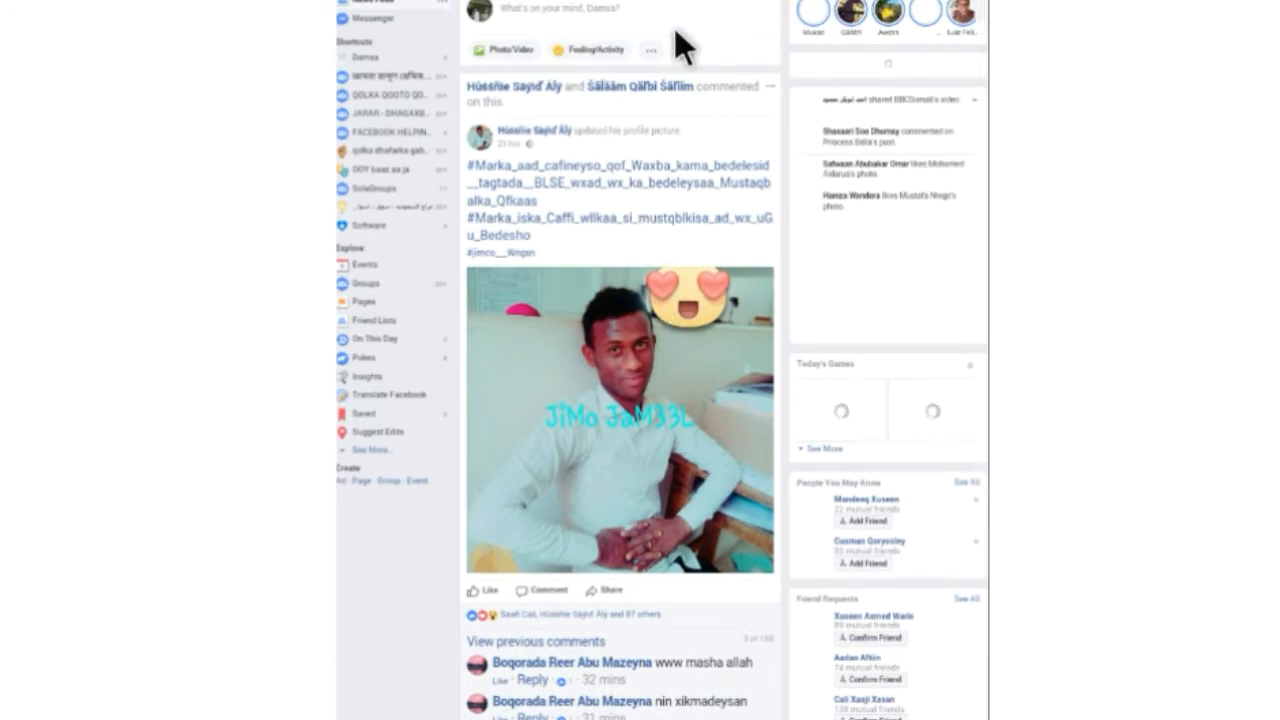
key("ctrl+plus")
key("ctrl+plus")
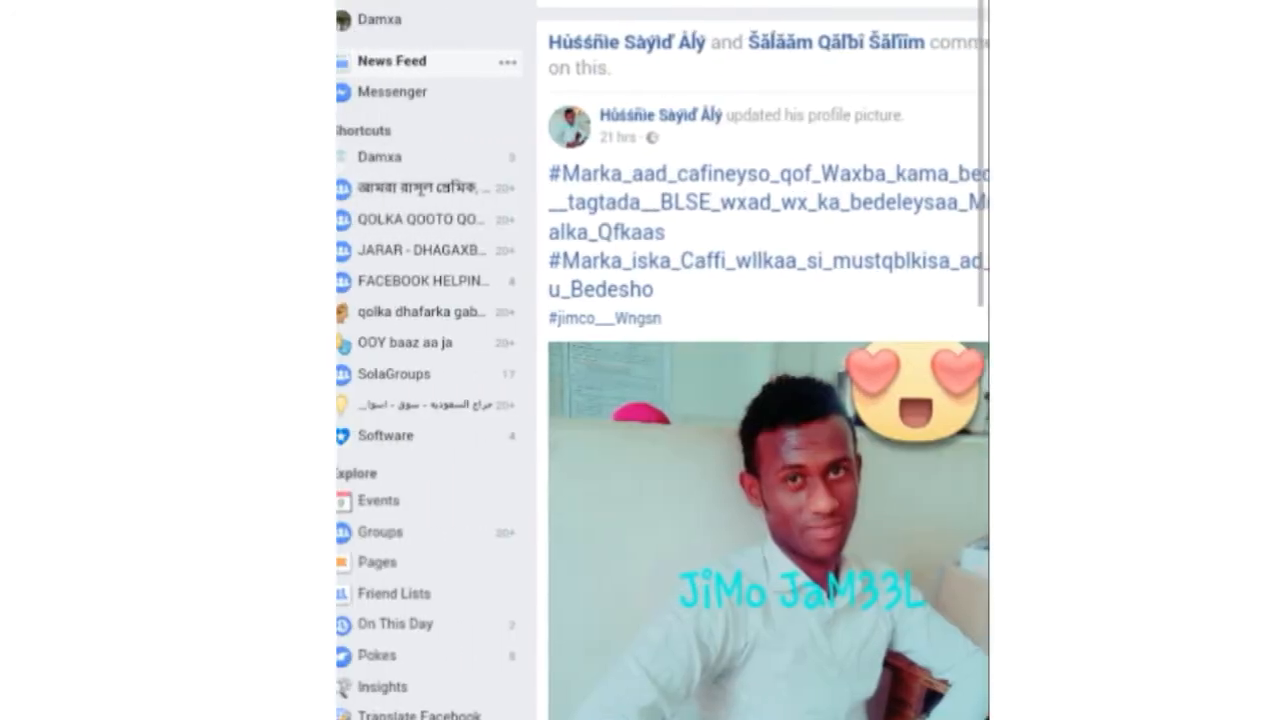
scroll(766, 360, "up", 2)
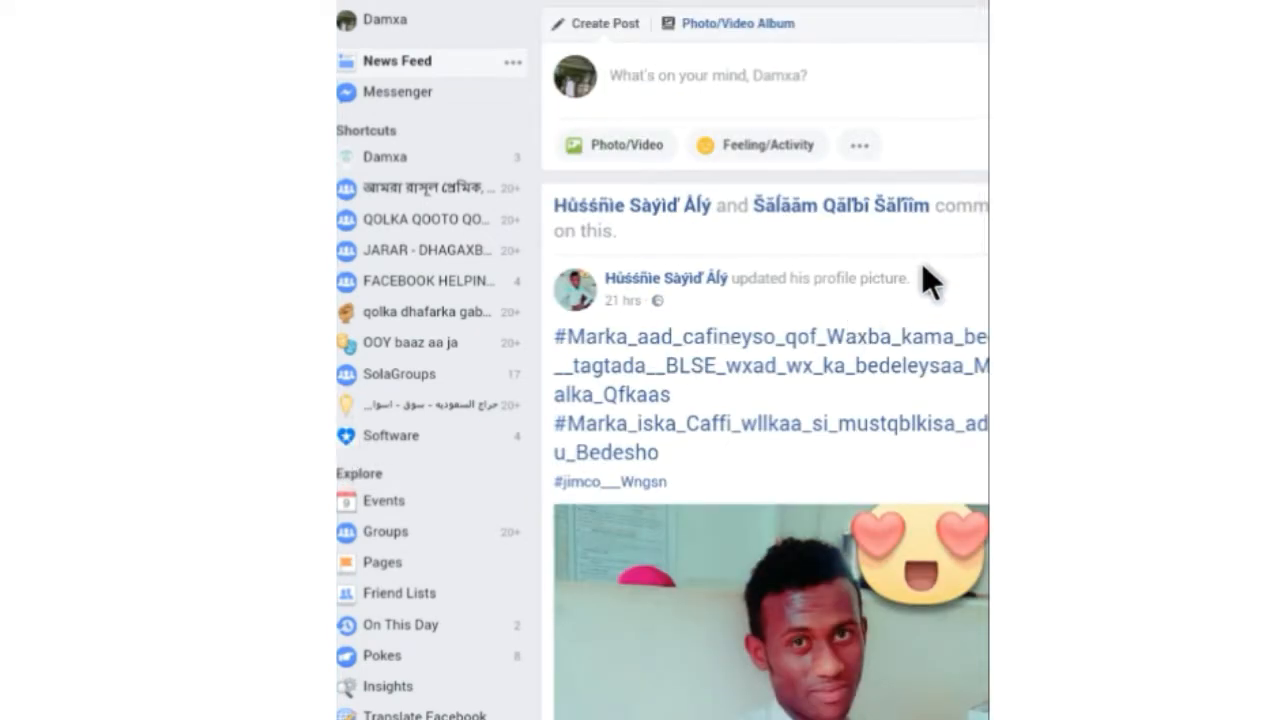
scroll(826, 268, "right", 5)
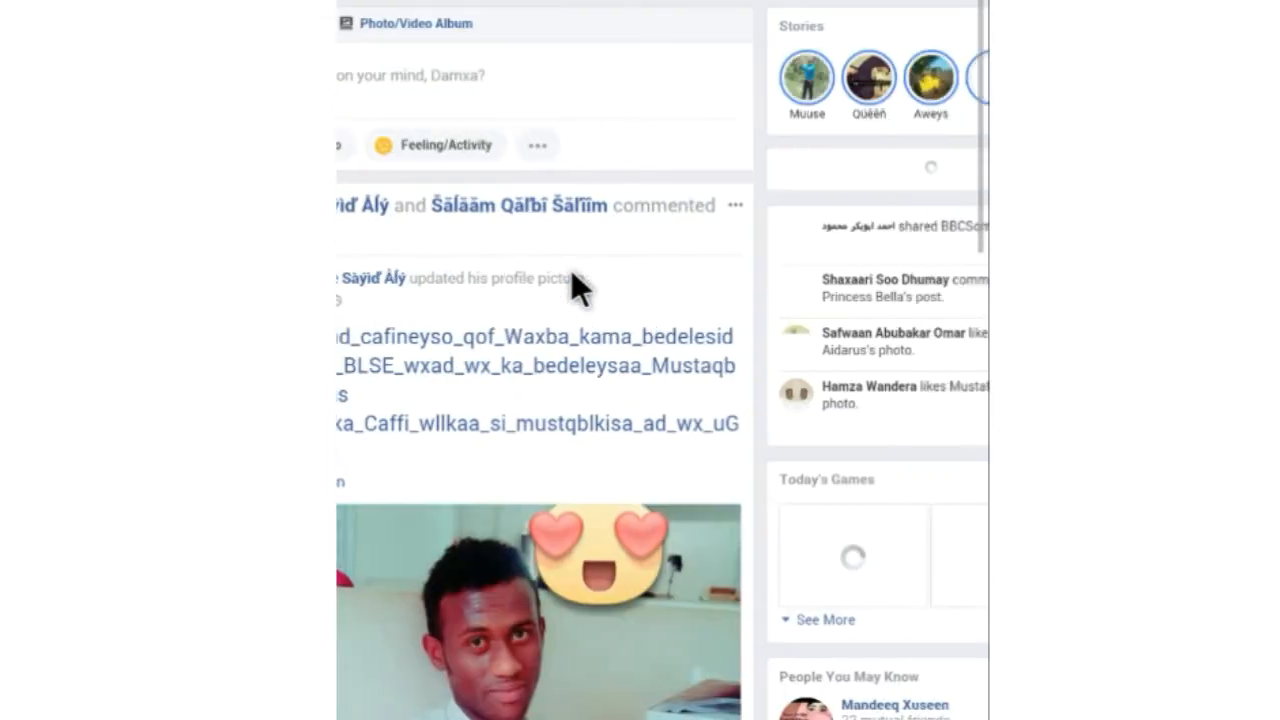
scroll(571, 270, "left", 5)
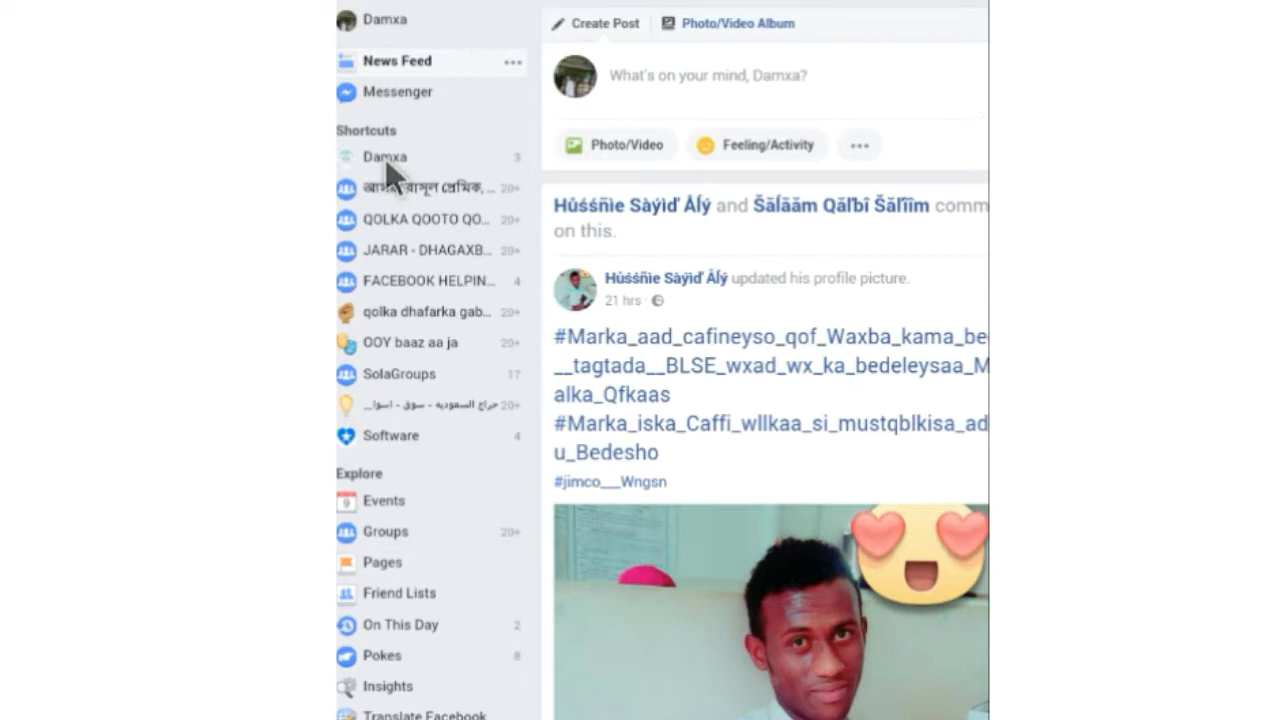
scroll(385, 158, "up", 5)
scroll(662, 360, "left", 3)
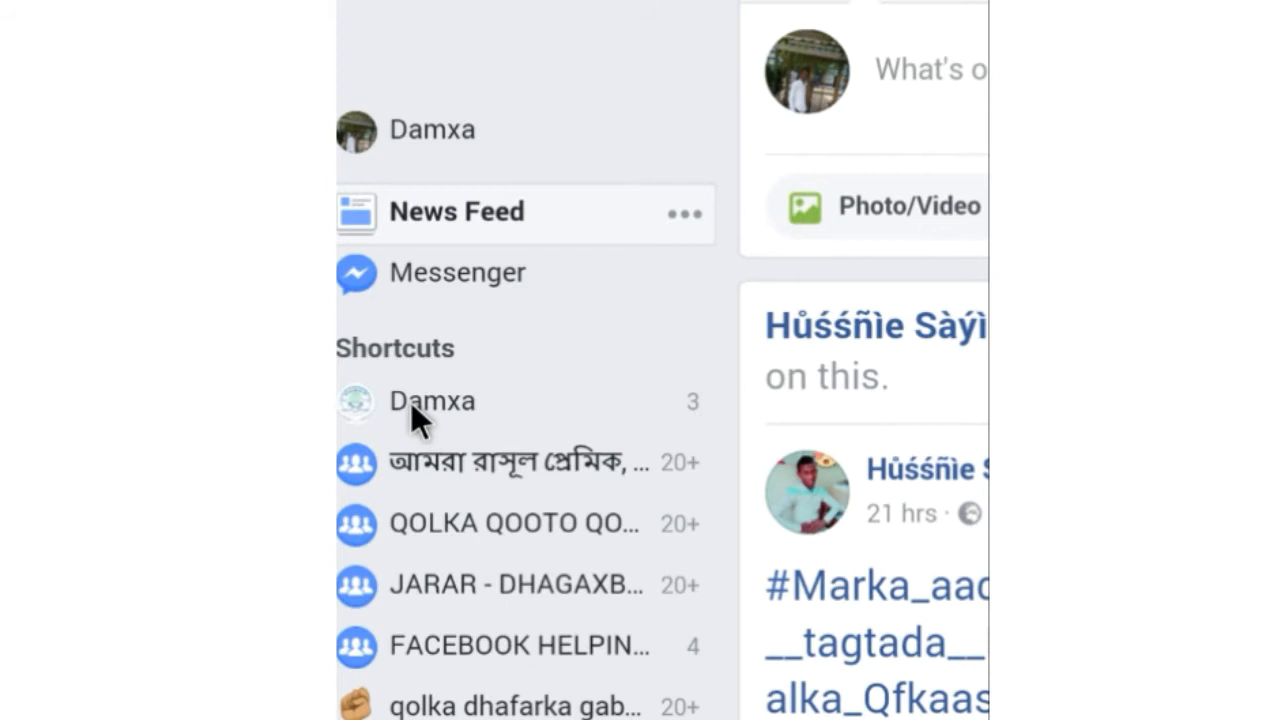
scroll(411, 402, "down", 2)
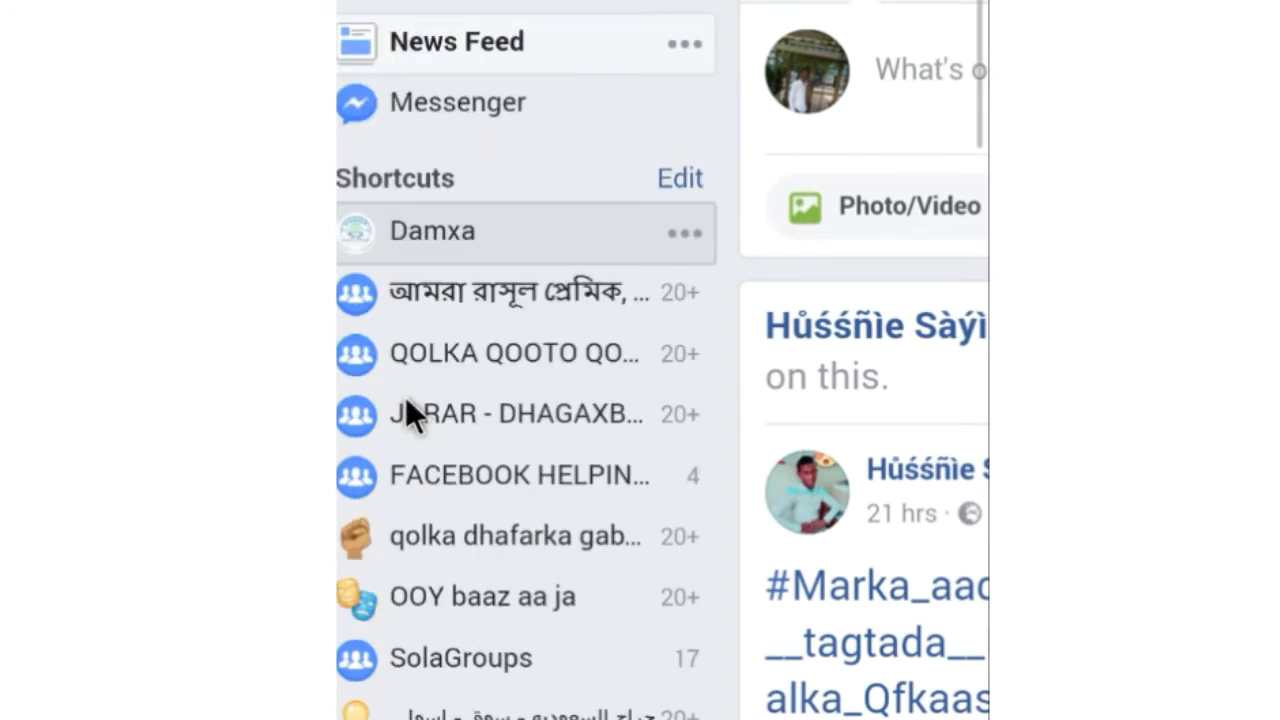
left_click(423, 230)
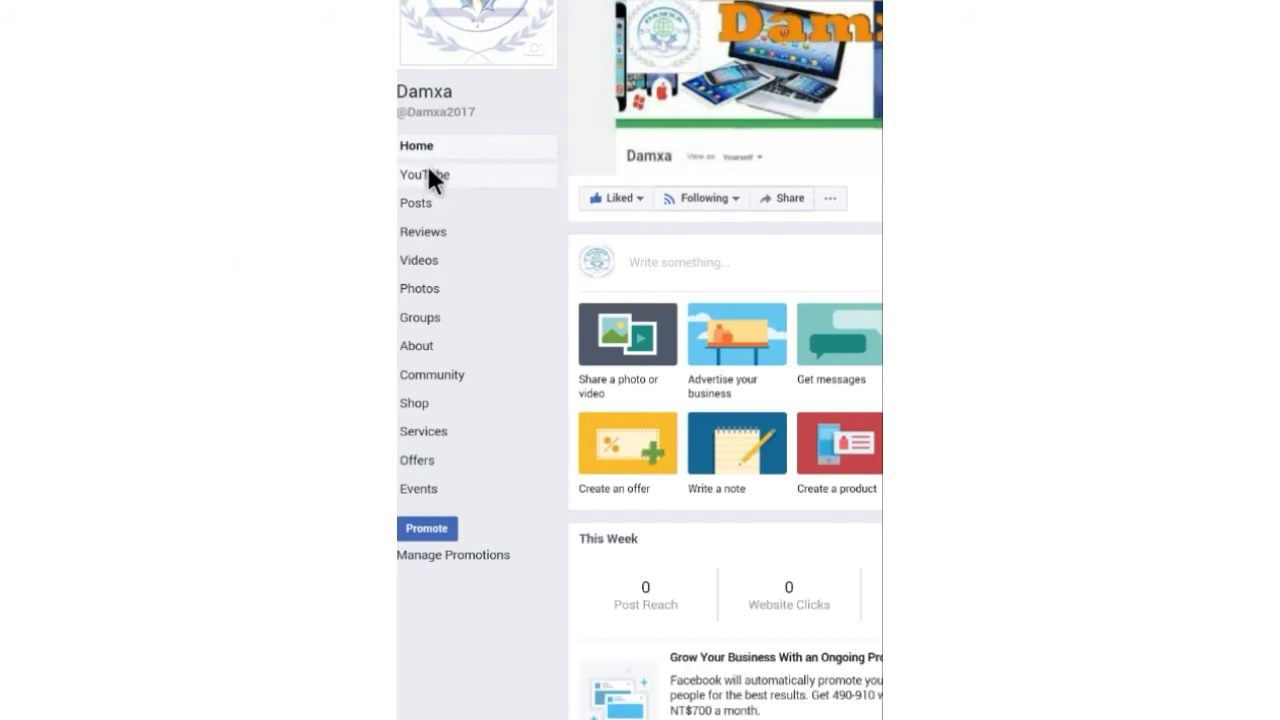
Open the Damxa page's YouTube section and view its video and thumbnail gallery
left_click(428, 170)
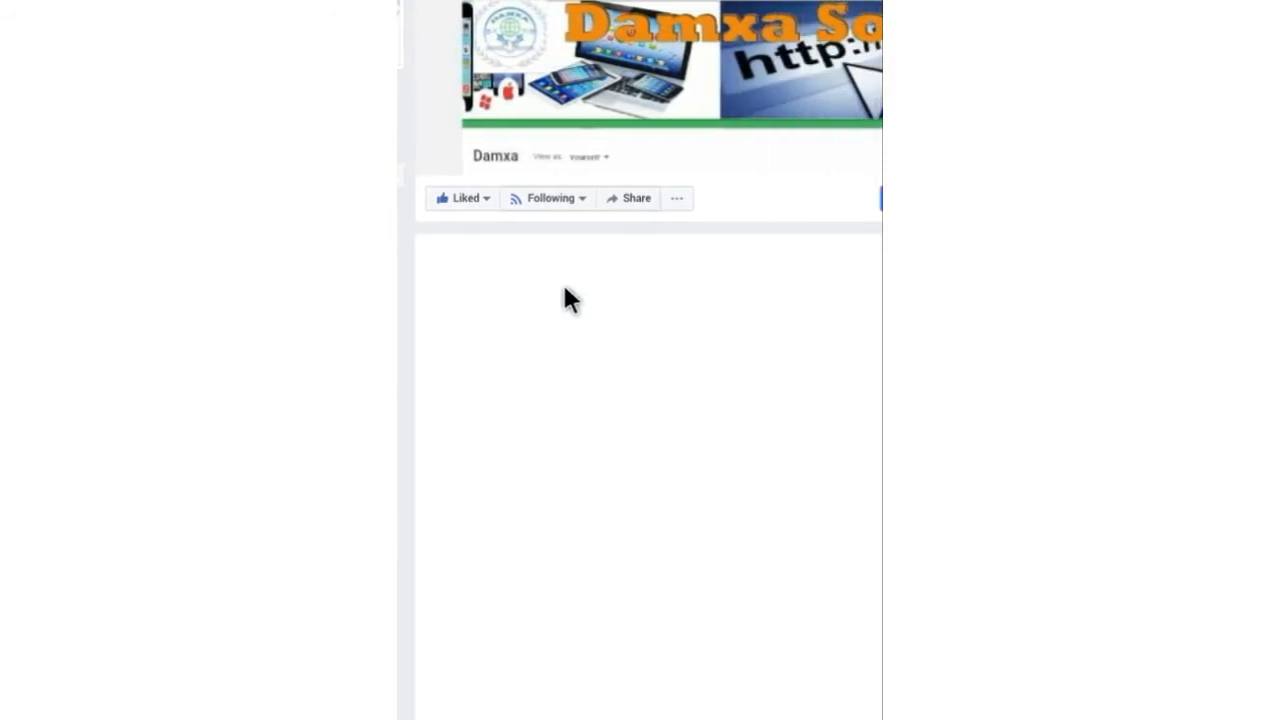
scroll(640, 360, "down", 2)
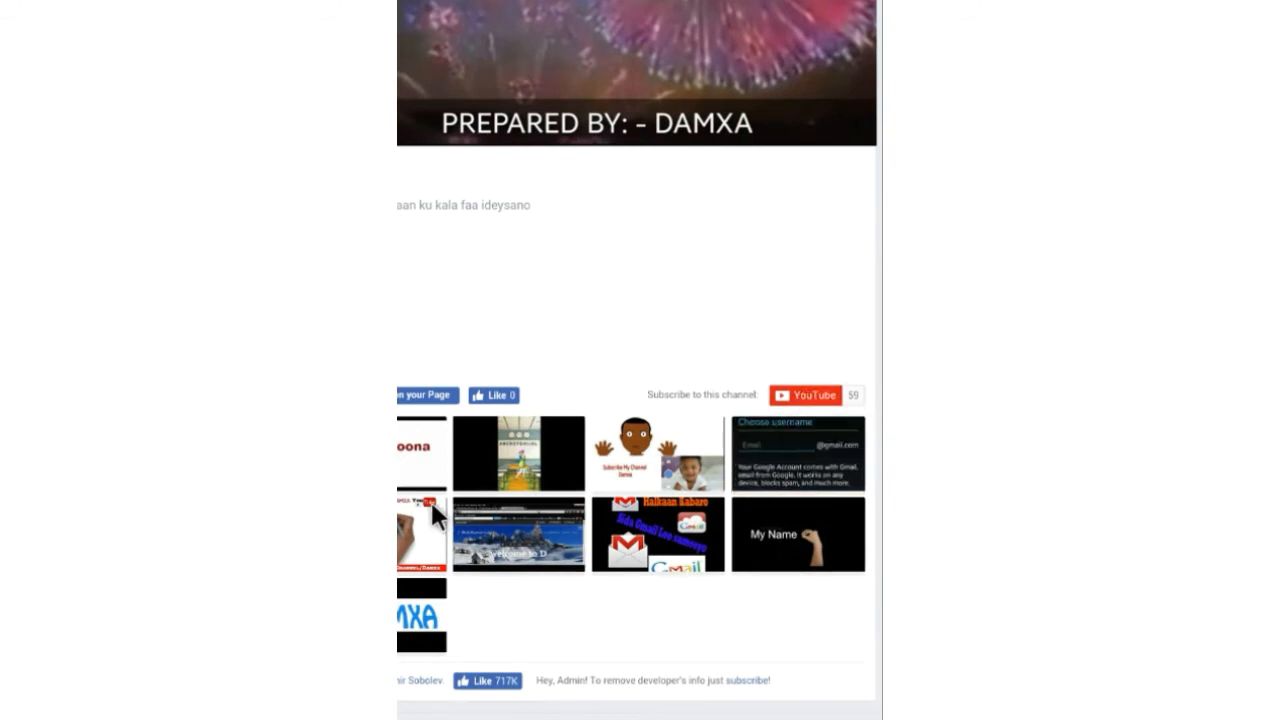
scroll(432, 492, "down", 5)
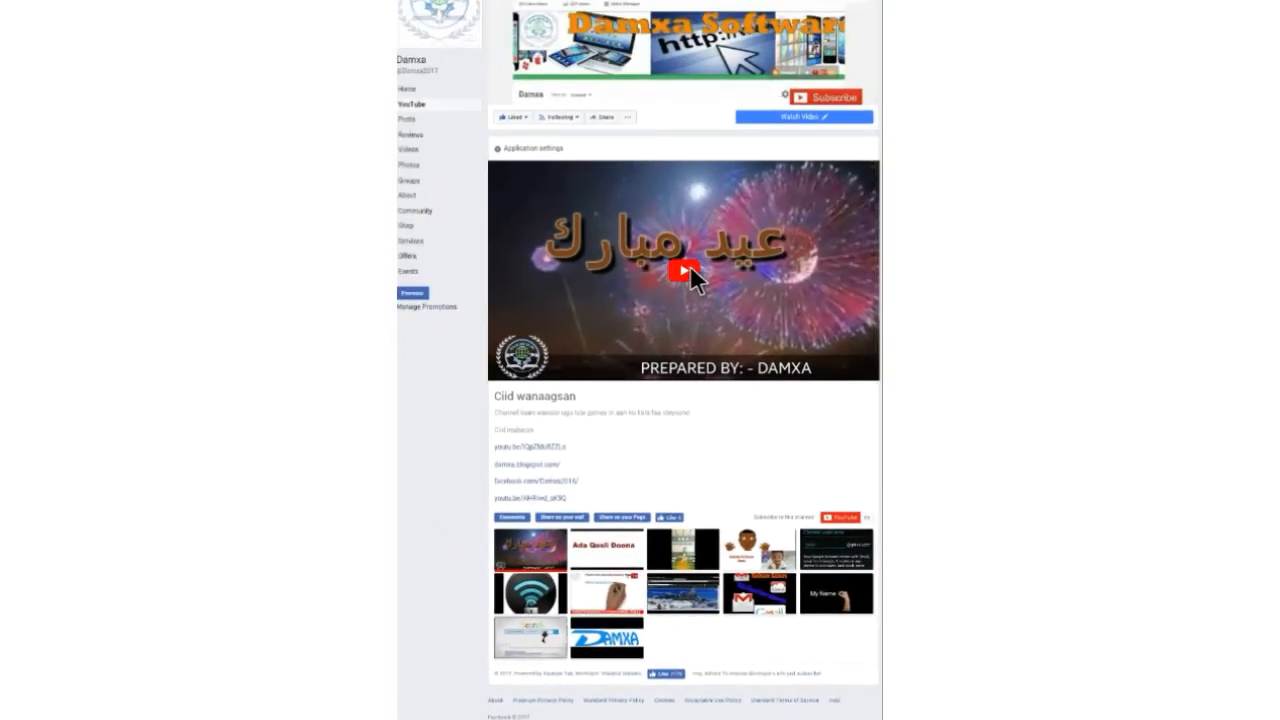
Play the featured "Ciid wanaagsan" video in the page's YouTube section and pause it
left_click(690, 267)
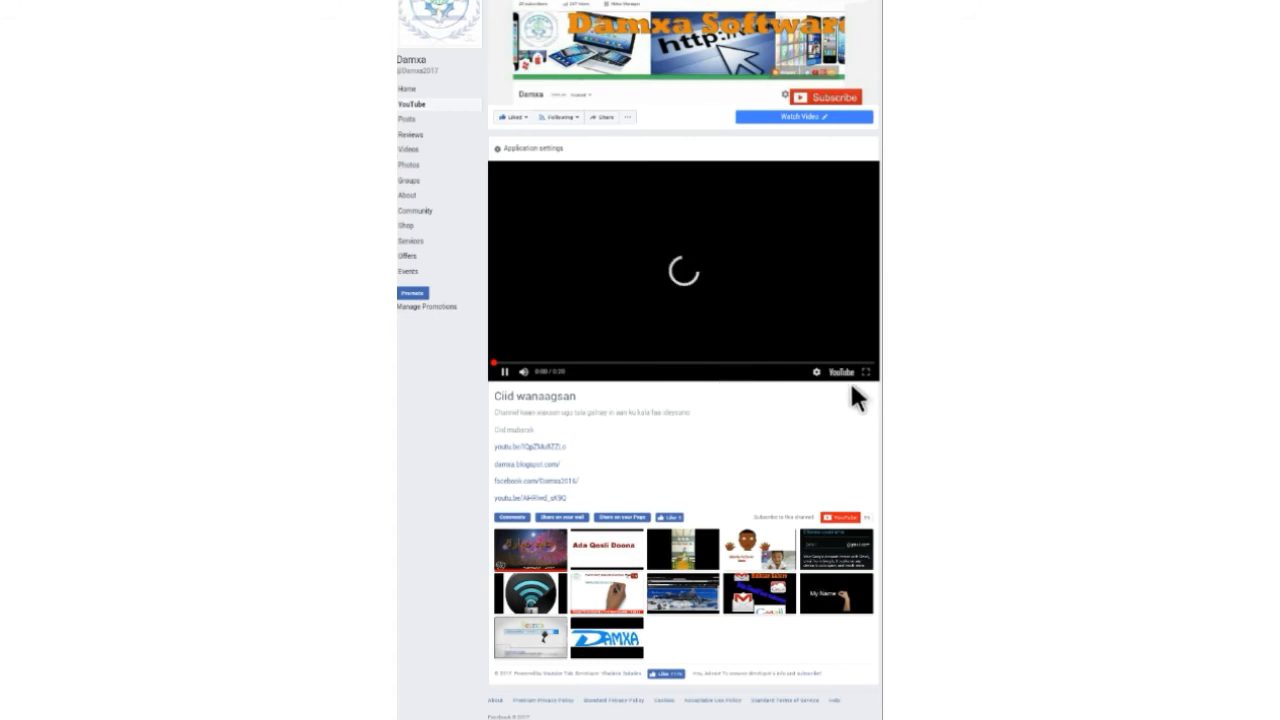
scroll(850, 385, "up", 5)
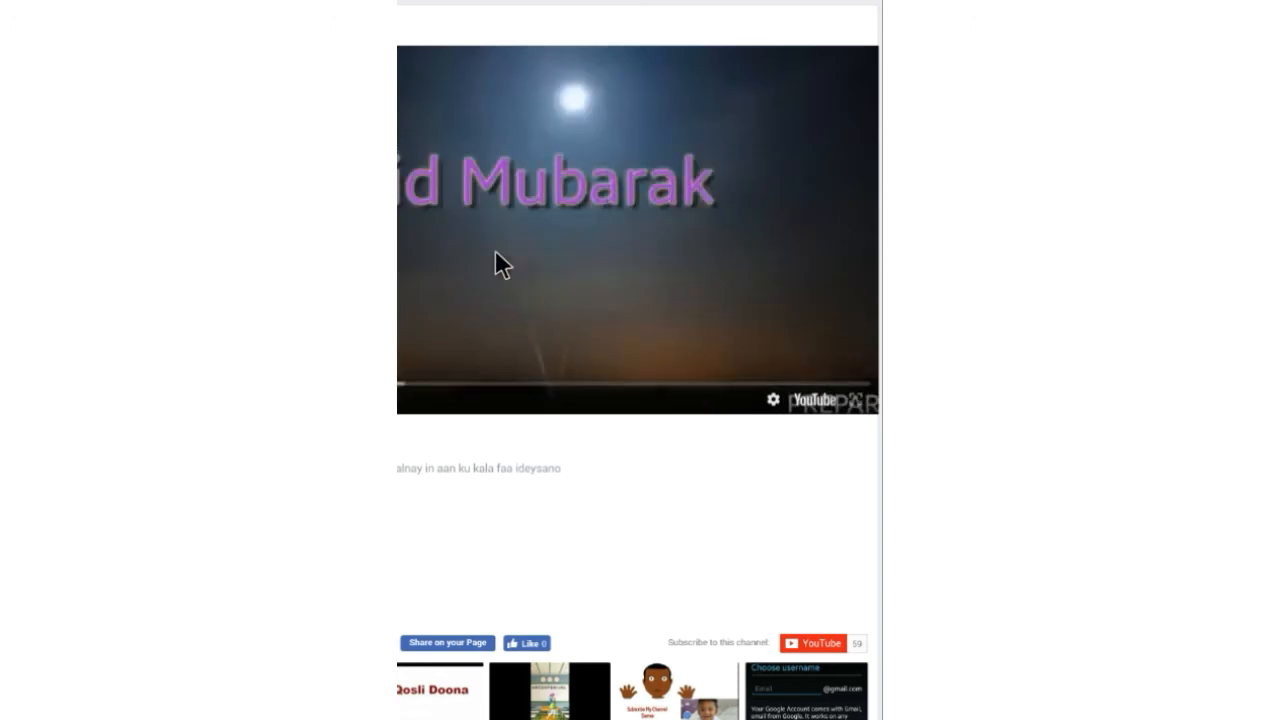
scroll(497, 254, "down", 5)
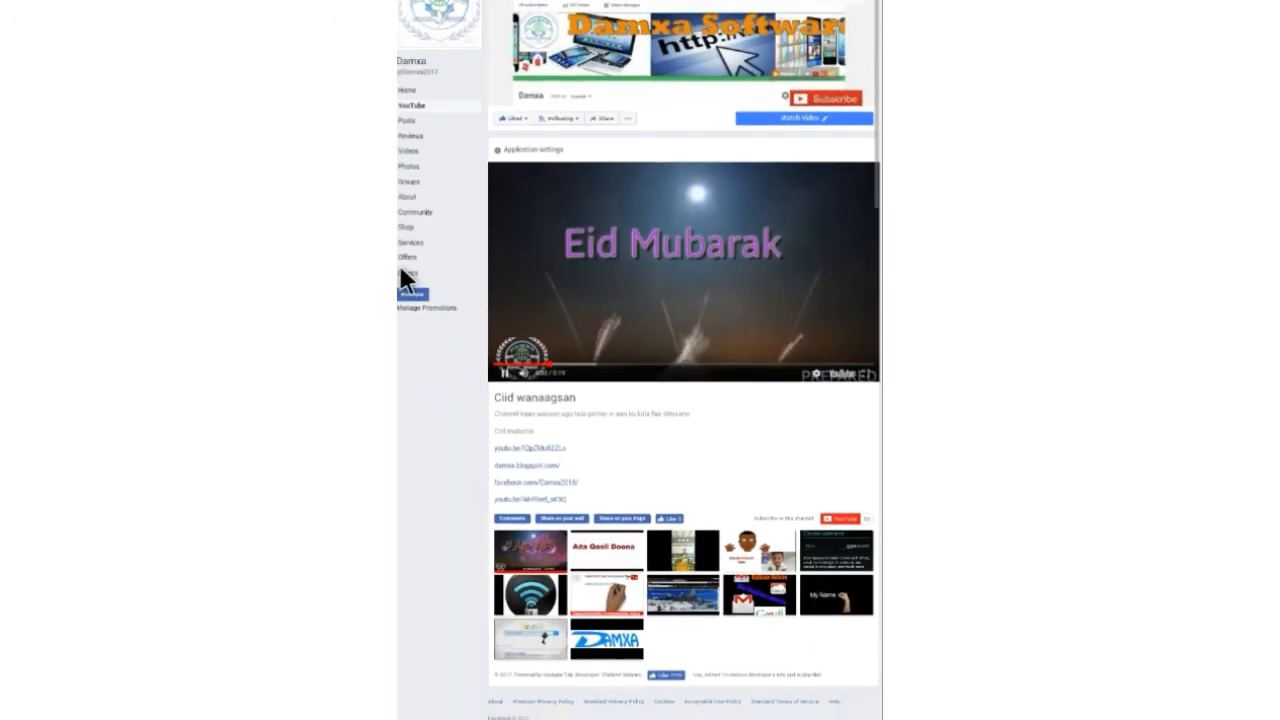
left_click(506, 372)
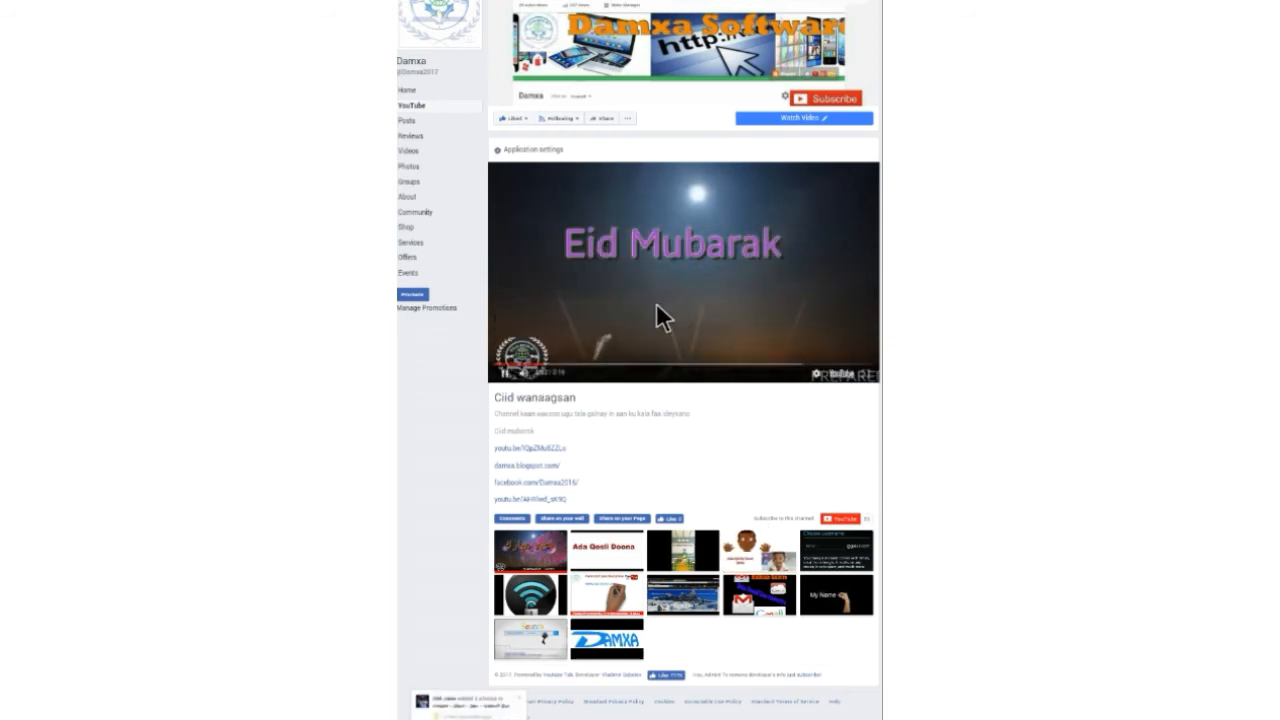
left_click(507, 374)
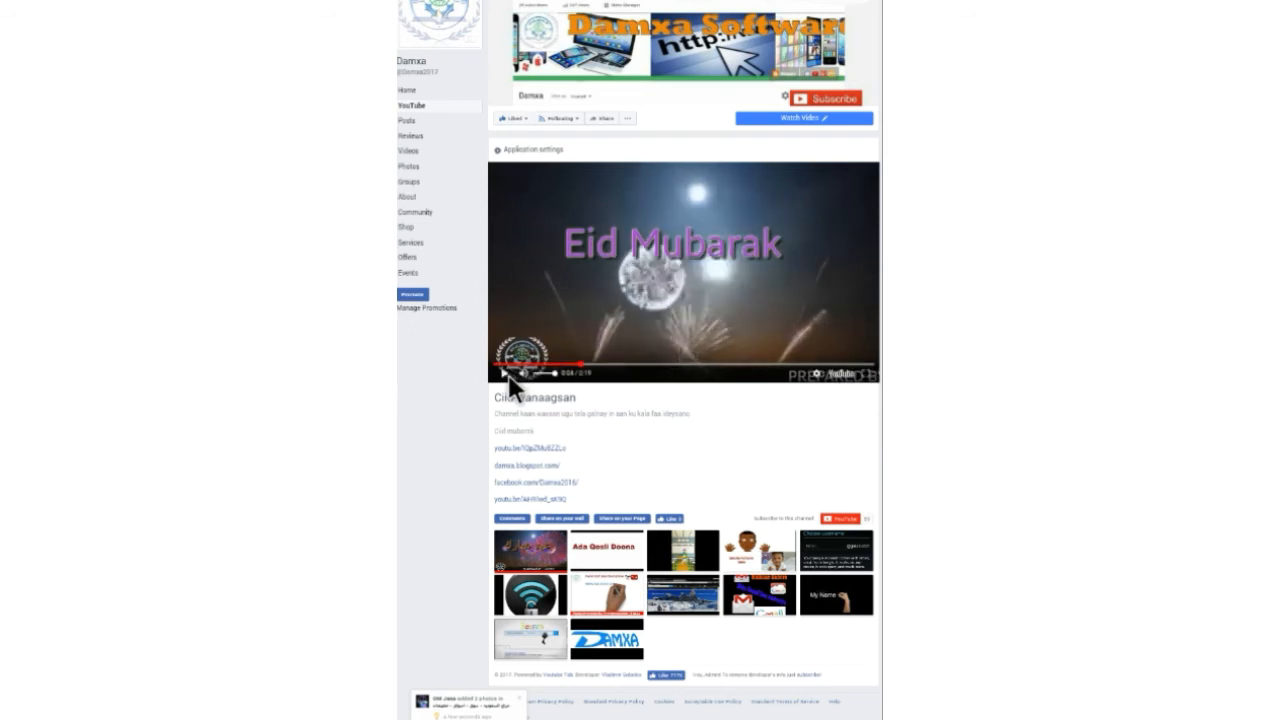